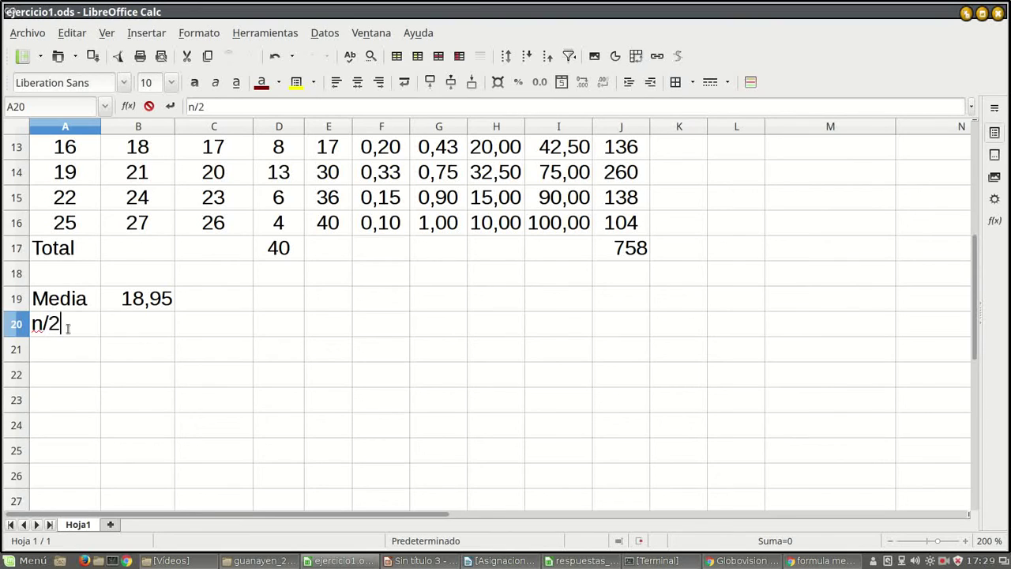
- Finish the N/2 label in A20 and calculate its value in B20 with the formula =D17/2
key("Tab")
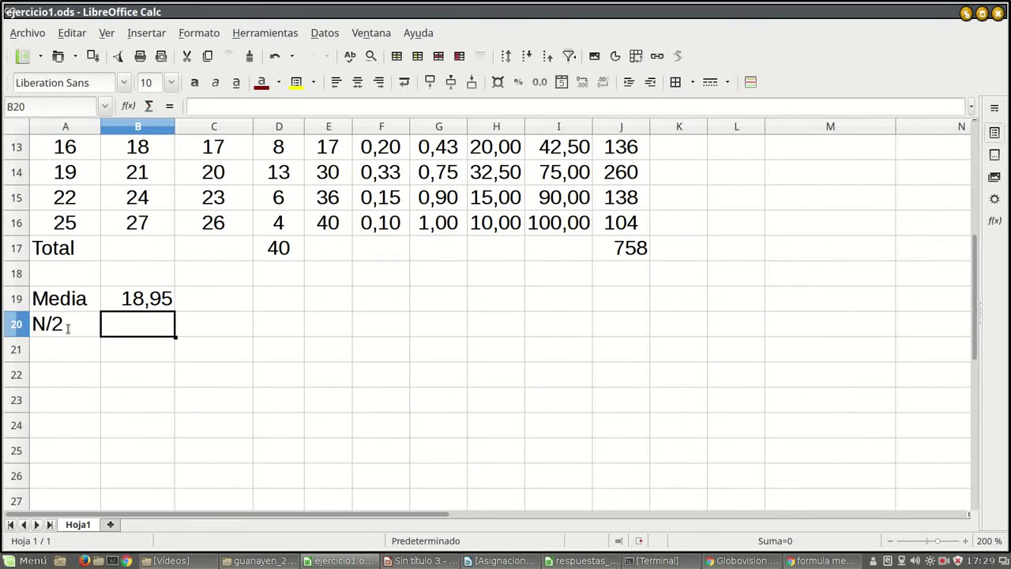
type("=")
left_click(292, 251)
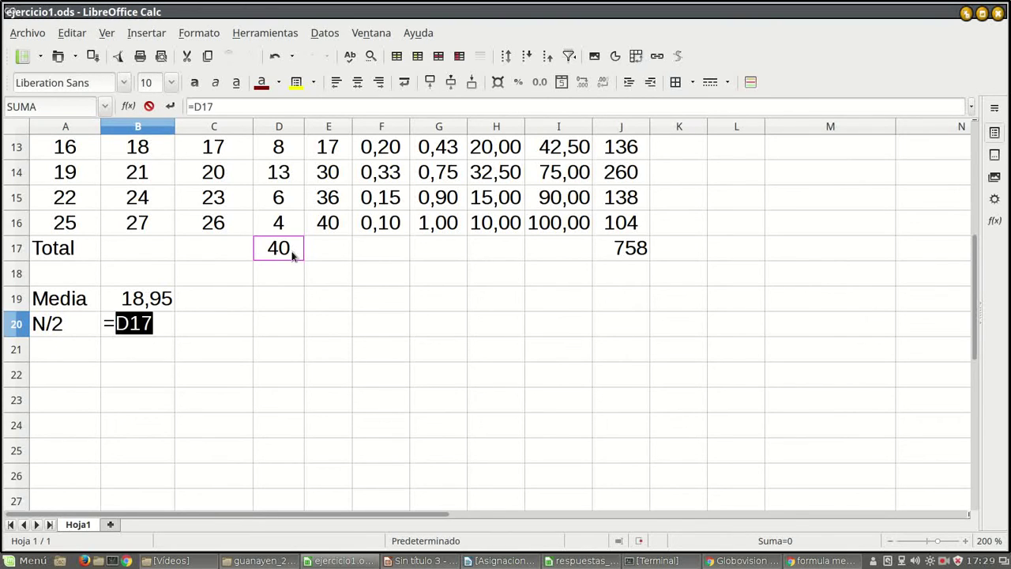
left_click(229, 106)
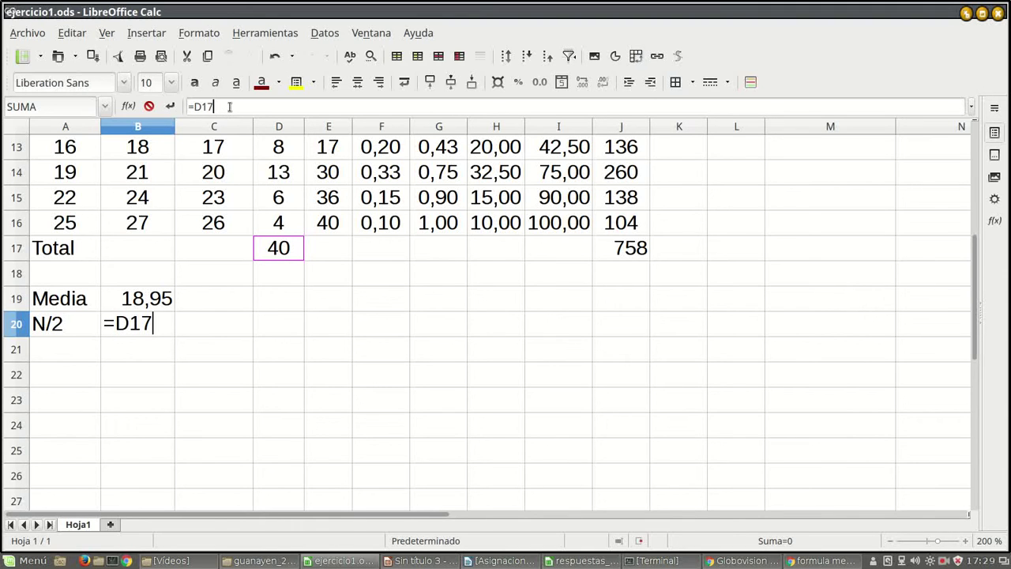
type("/2")
key("Return")
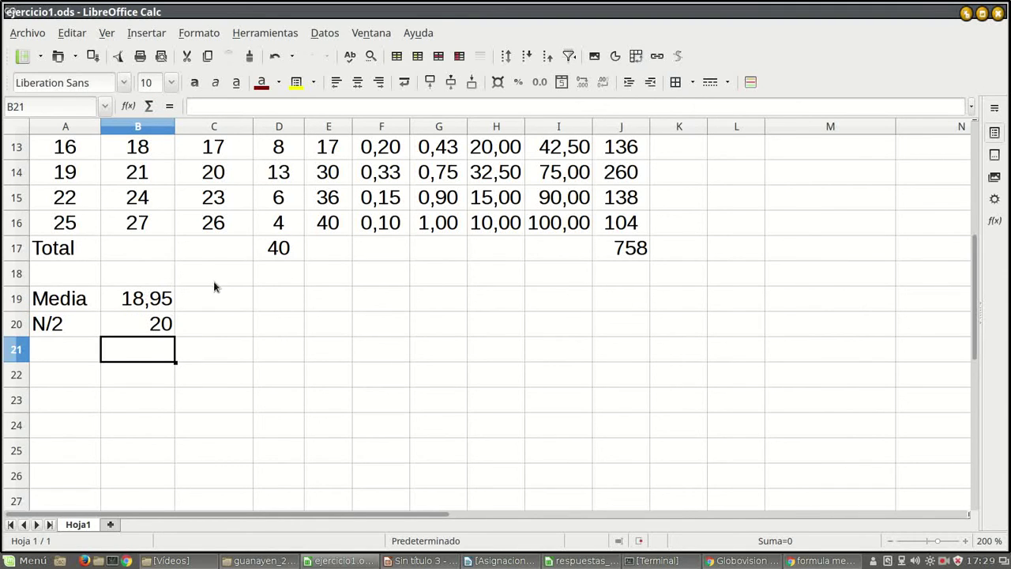
- Highlight the frequency table's row 14 from A14 to J14 with a yellow background
scroll(278, 406, "up", 1)
scroll(279, 348, "up", 1)
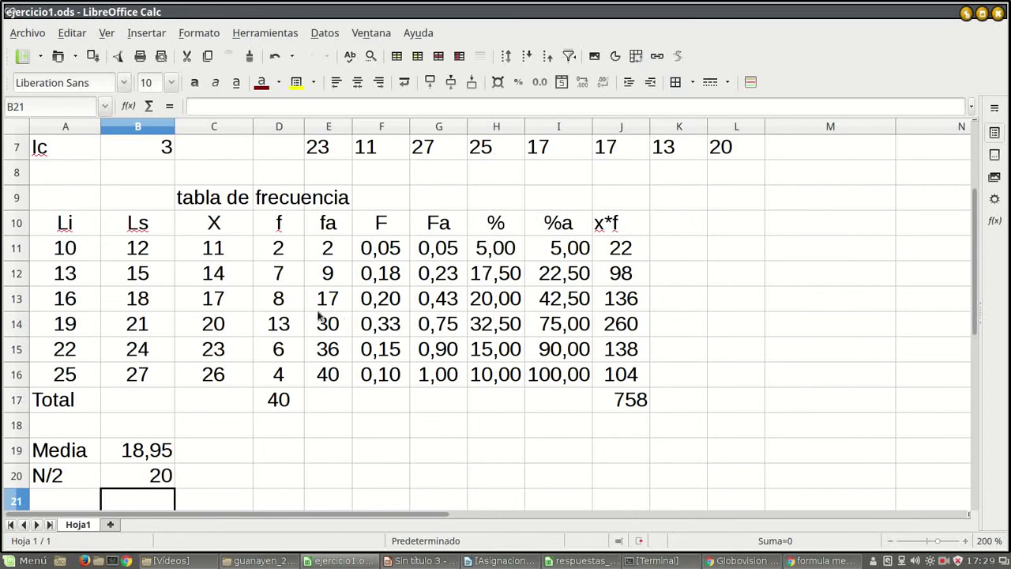
left_click_drag(65, 323, 614, 320)
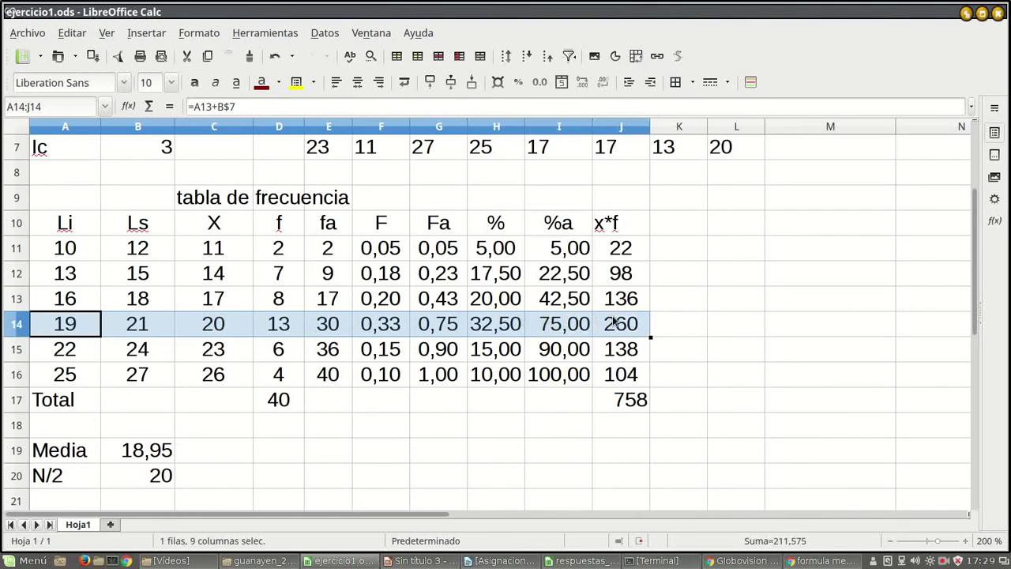
left_click(296, 83)
left_click(385, 303)
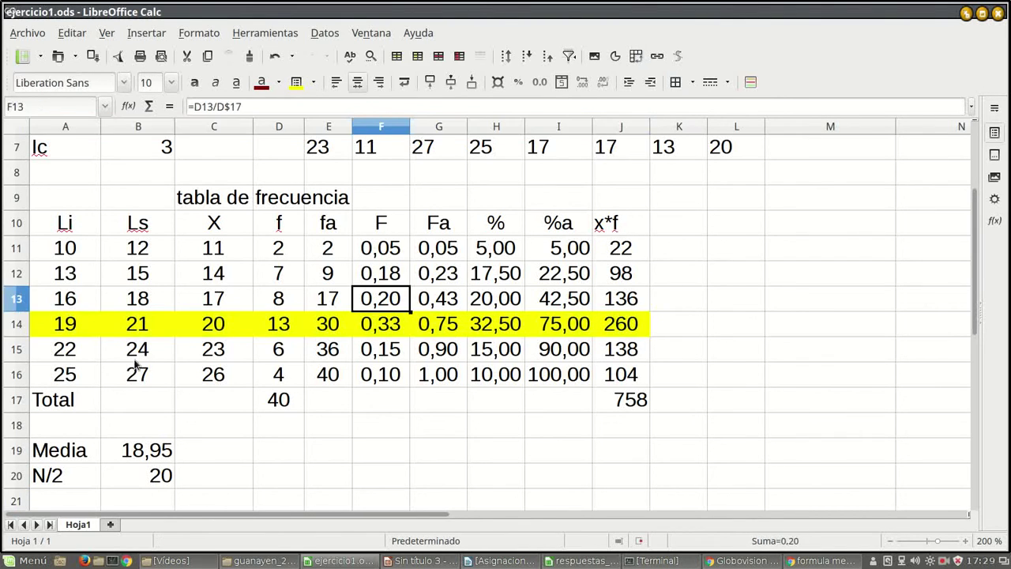
- Add the label Md in cell A21, below the N/2 label
left_click_drag(975, 235, 974, 265)
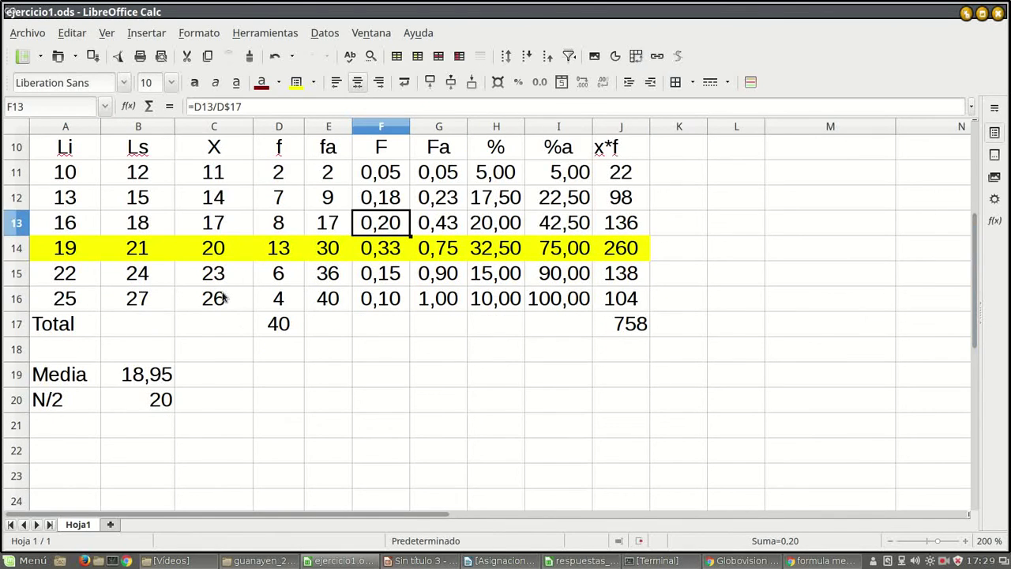
left_click(57, 429)
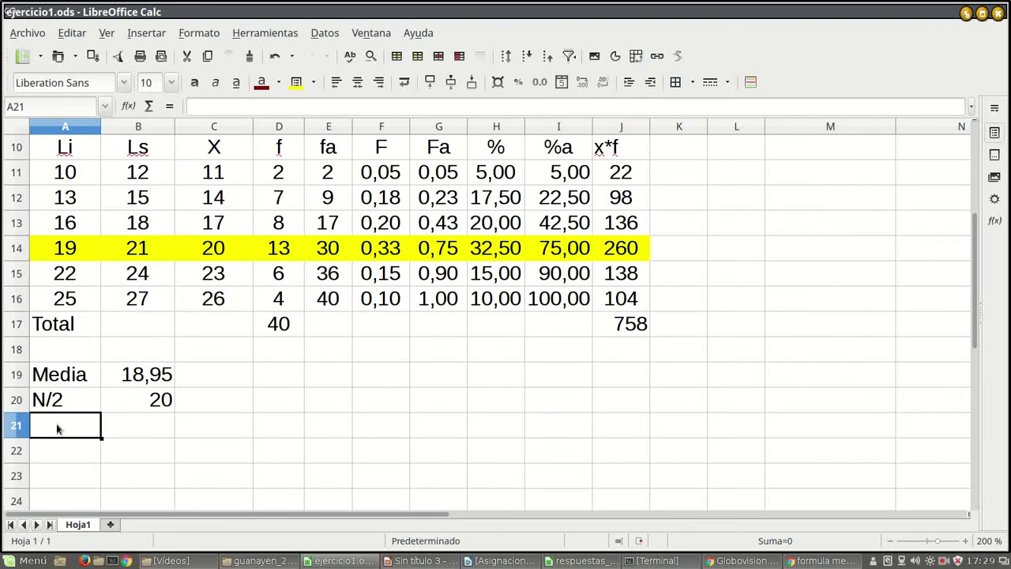
type("Md")
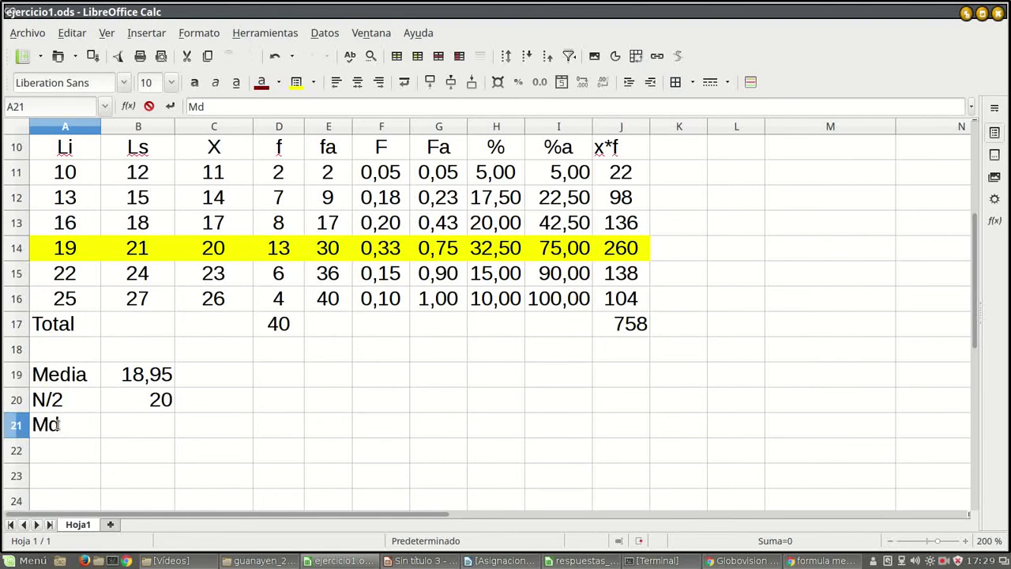
key("Tab")
type("=")
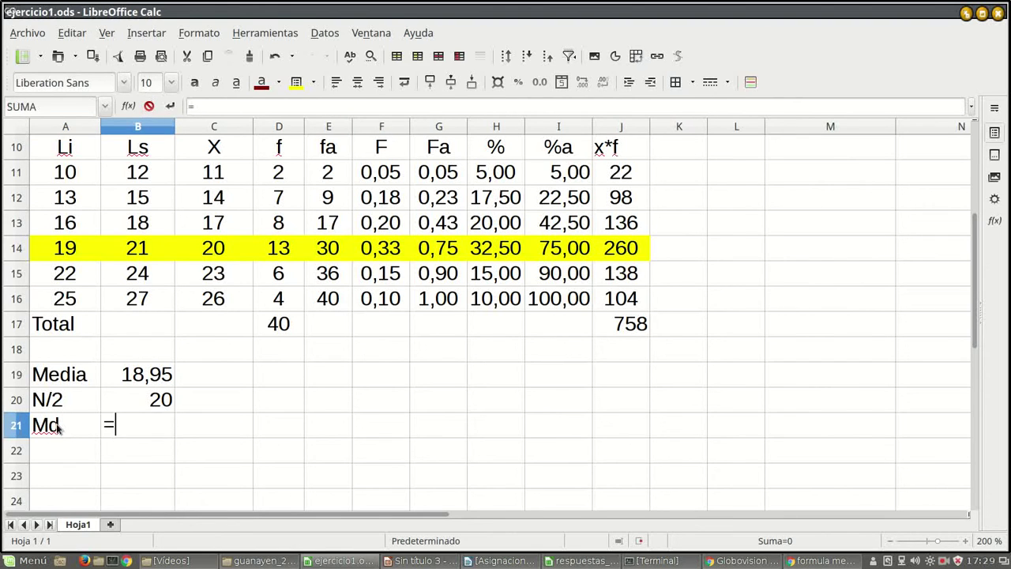
key("Escape")
key("Left")
key("Right")
- Calculate the median in B21 with =A14+((B20-E13)/D14)*B7, consulting the Me formula on the Impress slide
type("=")
left_click(76, 248)
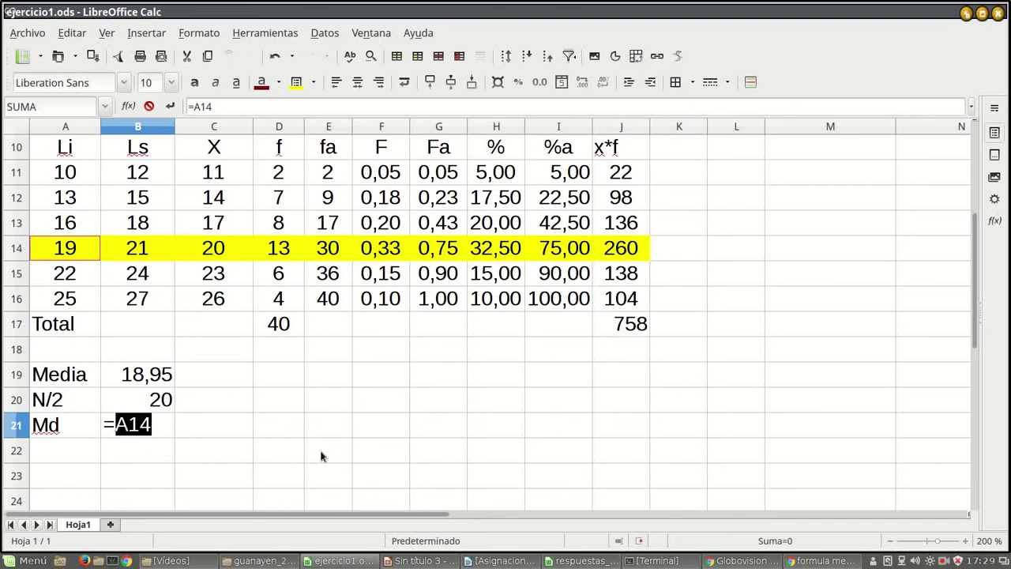
left_click(427, 561)
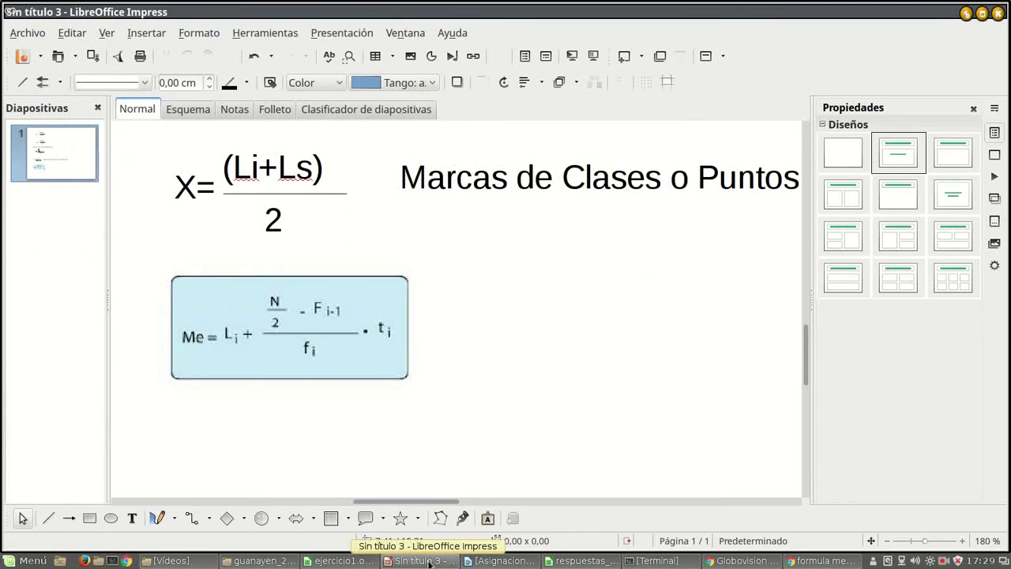
left_click(427, 561)
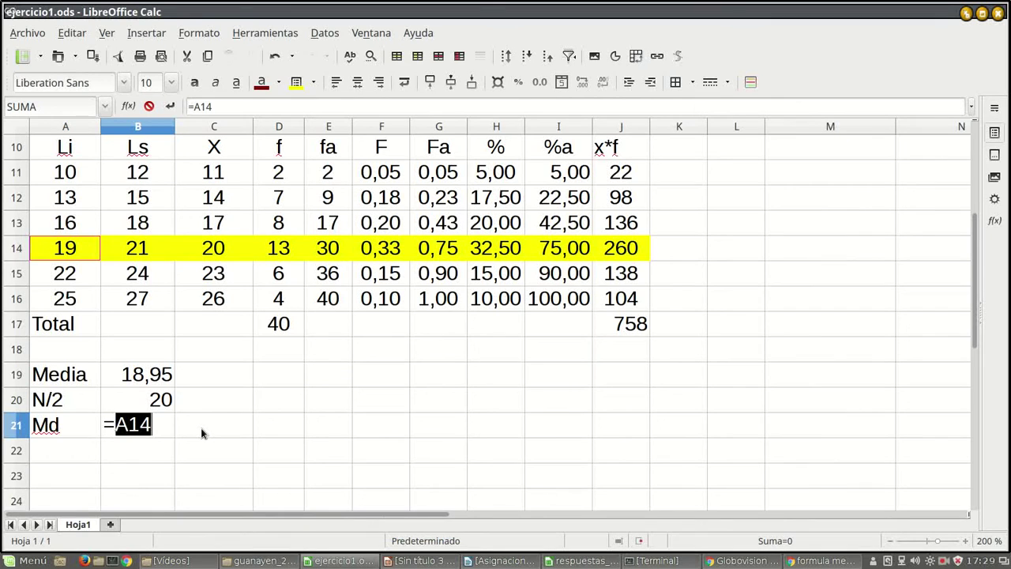
type("+")
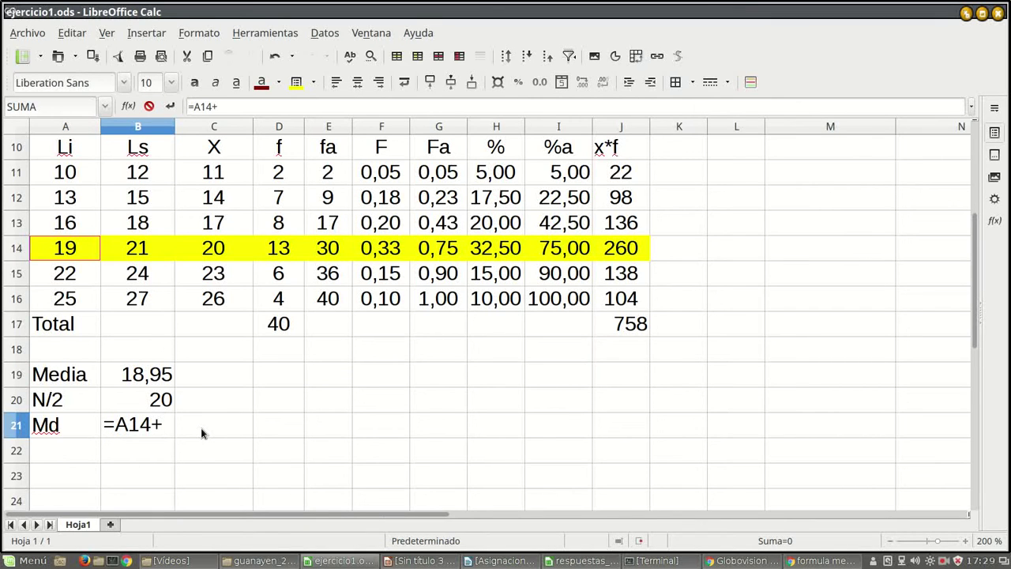
type("((")
left_click(159, 401)
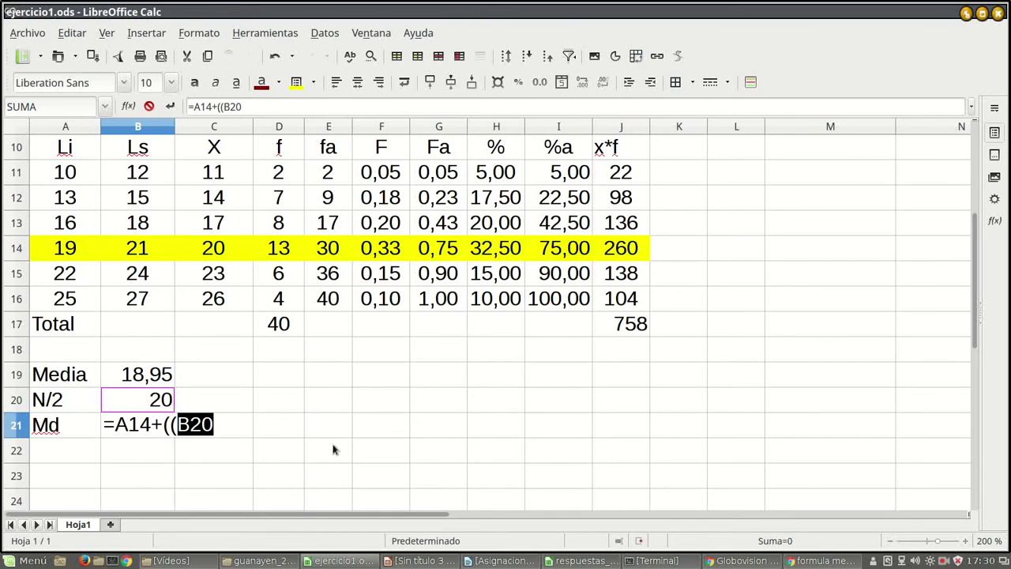
type("-")
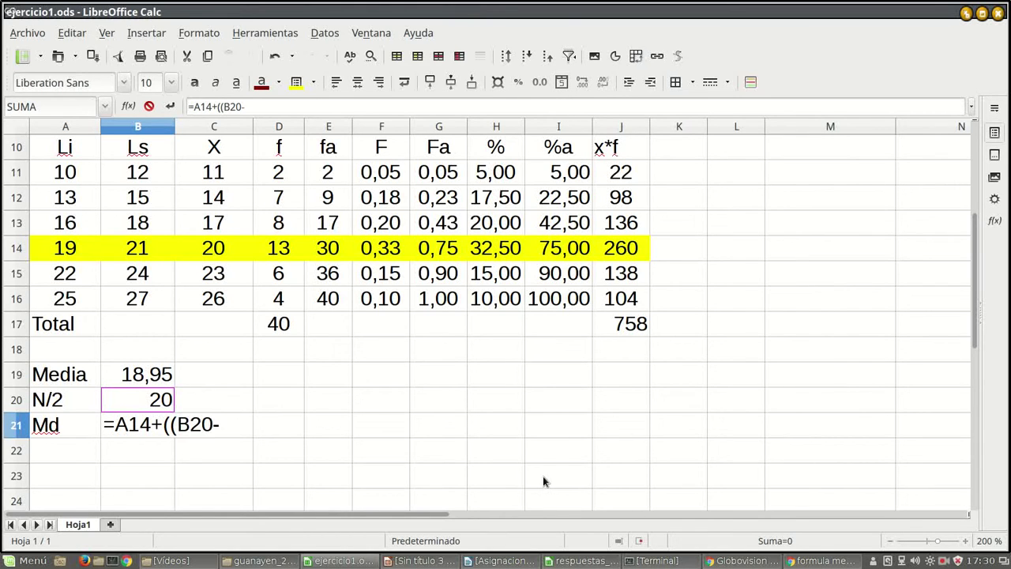
left_click(334, 225)
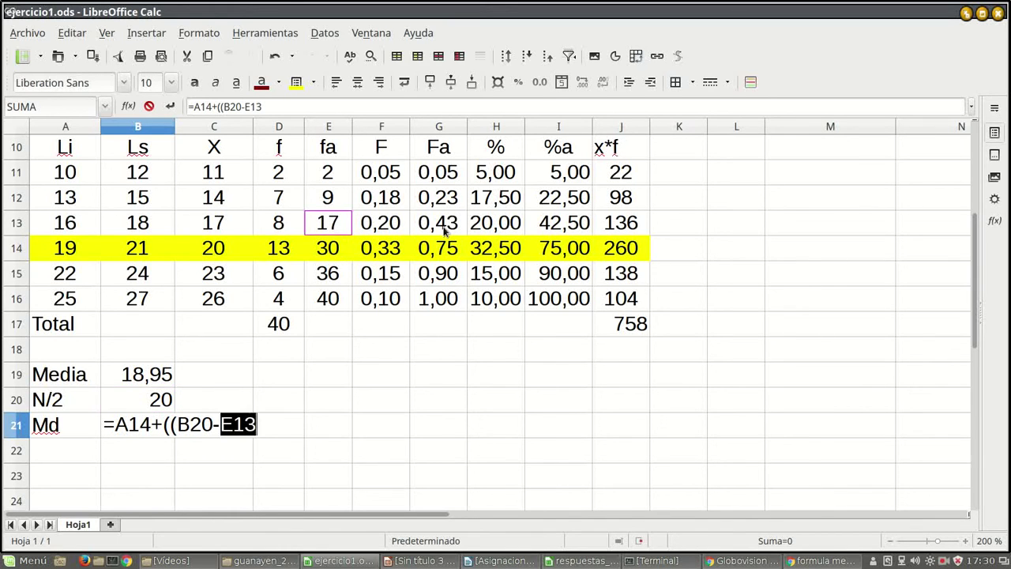
type(")/")
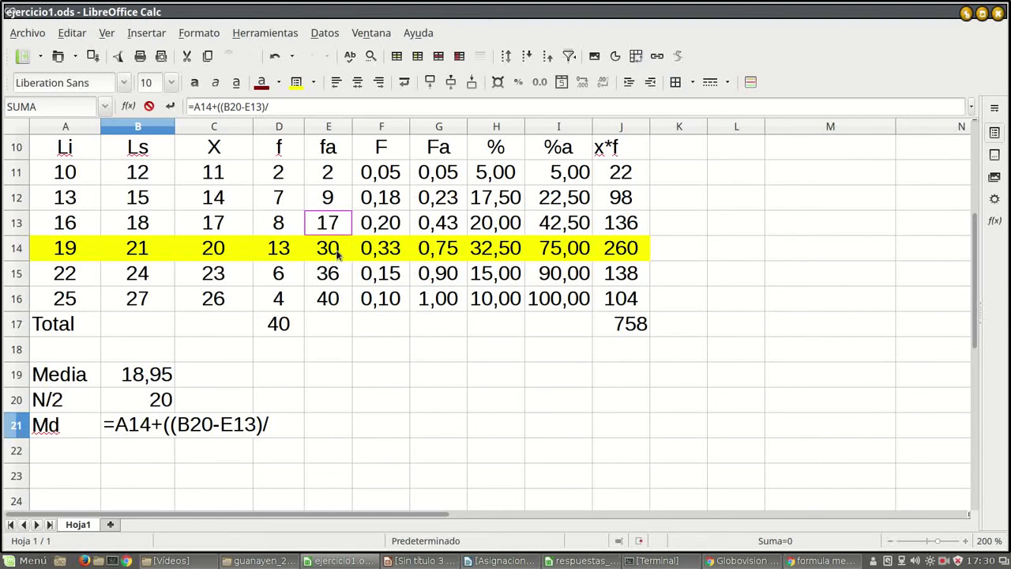
left_click(288, 249)
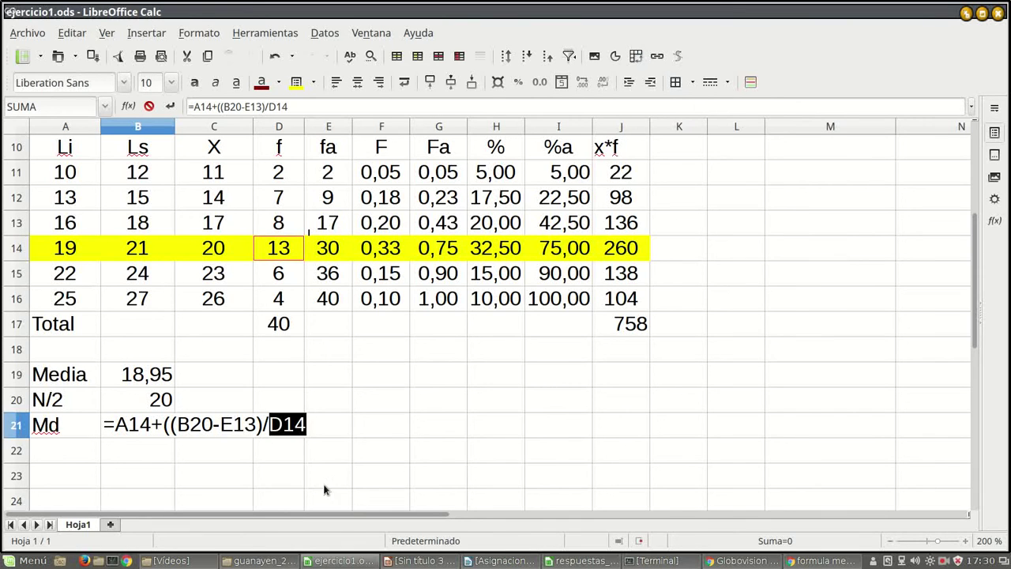
type(")")
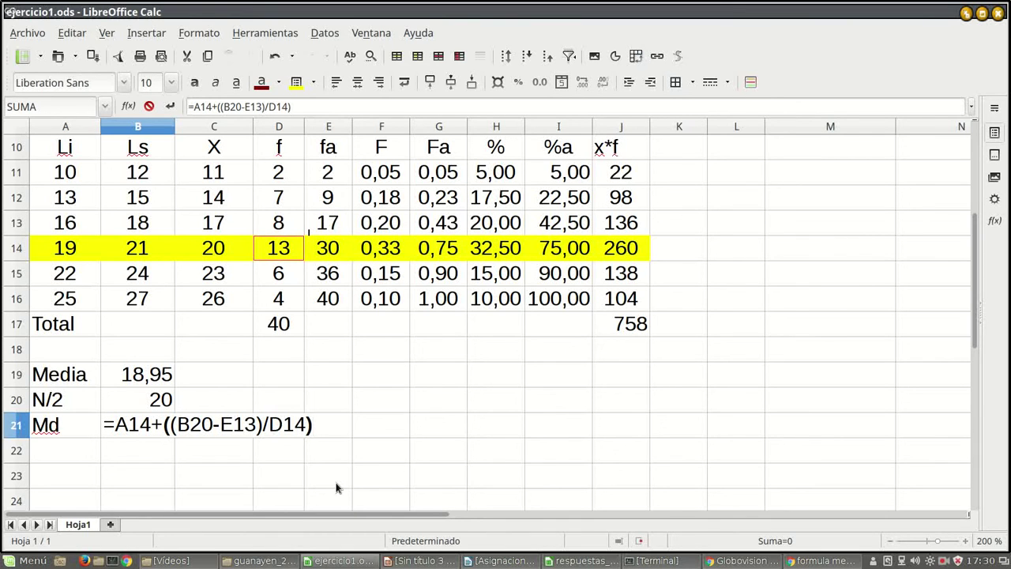
type("*")
scroll(336, 237, "up", 1)
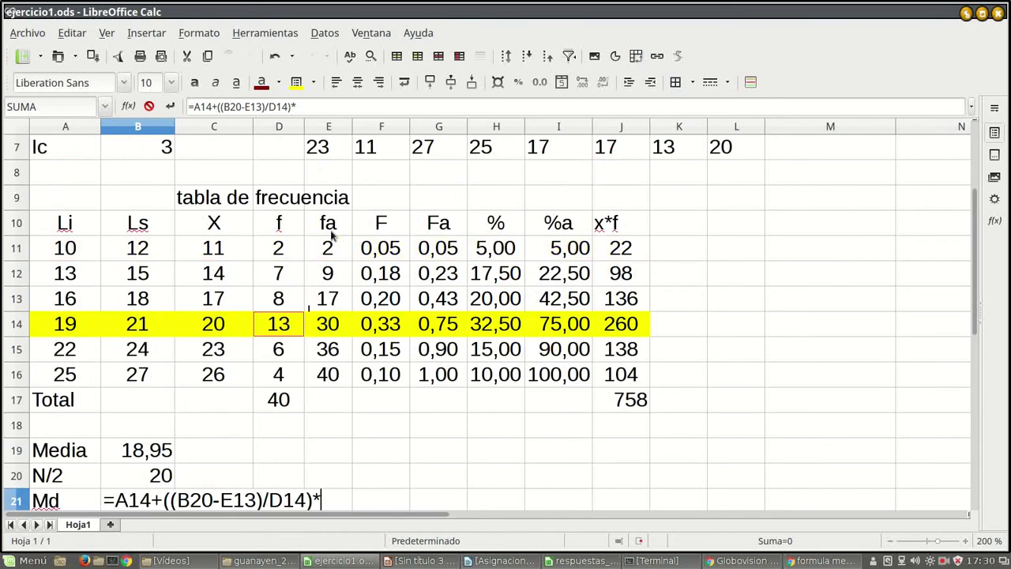
left_click(156, 157)
scroll(430, 457, "down", 1)
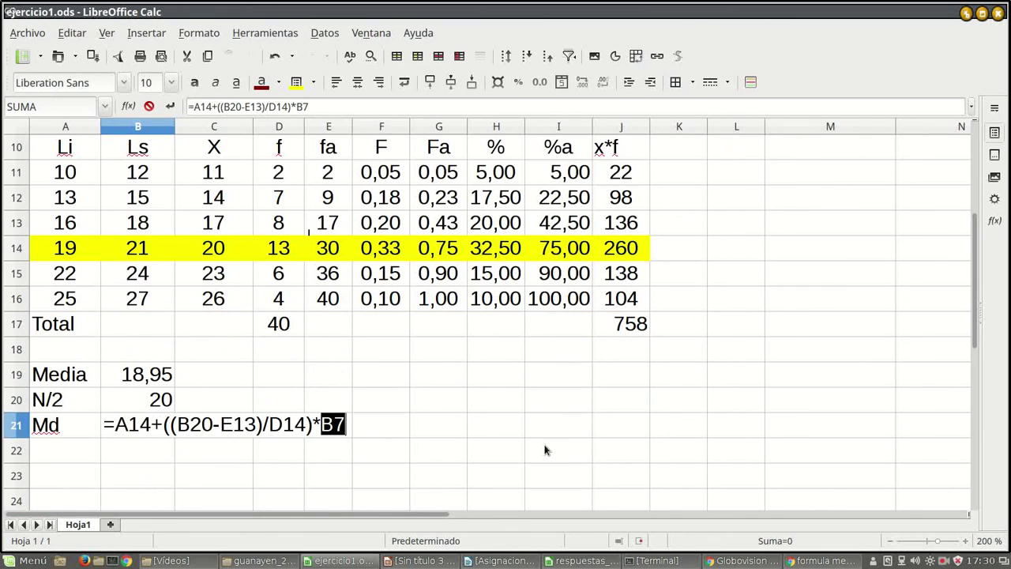
key("Return")
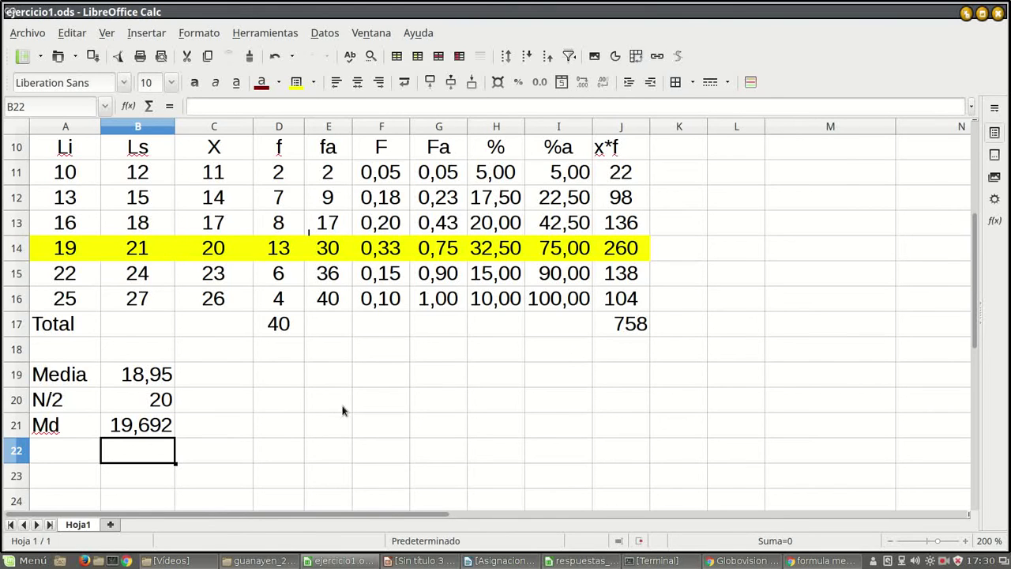
scroll(81, 481, "down", 2)
scroll(115, 350, "up", 1)
left_click(116, 350)
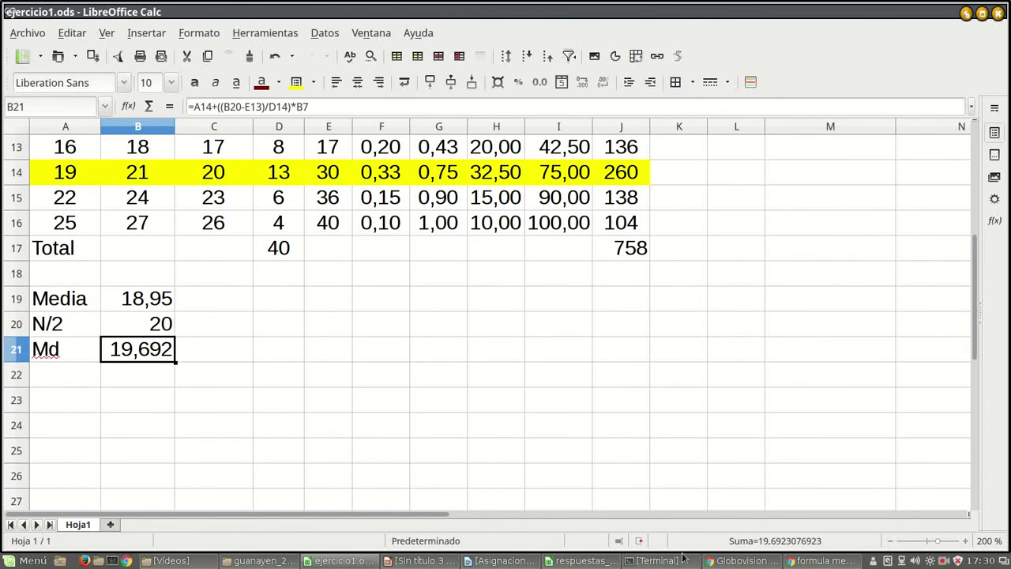
left_click(942, 560)
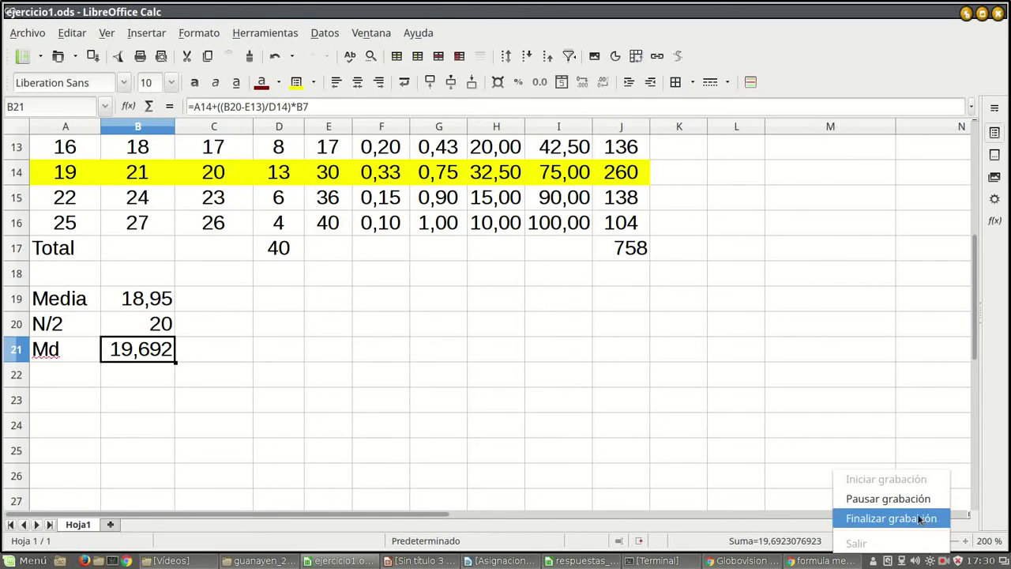
left_click(919, 517)
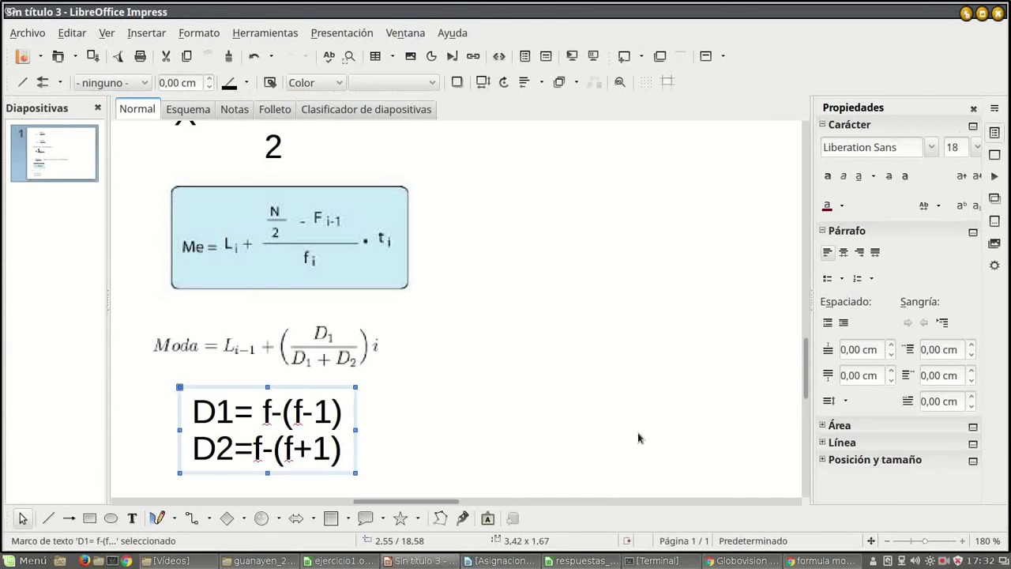
- Compare the Moda formula and the D1 and D2 definitions on the Impress slide with the Calc frequency table
left_click(375, 373)
scroll(376, 375, "down", 2)
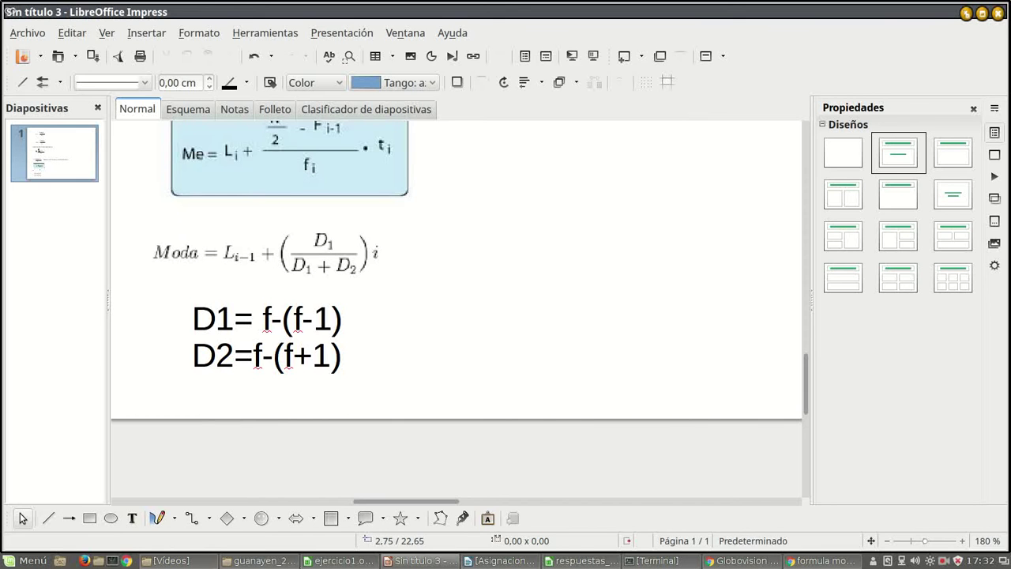
left_click(327, 559)
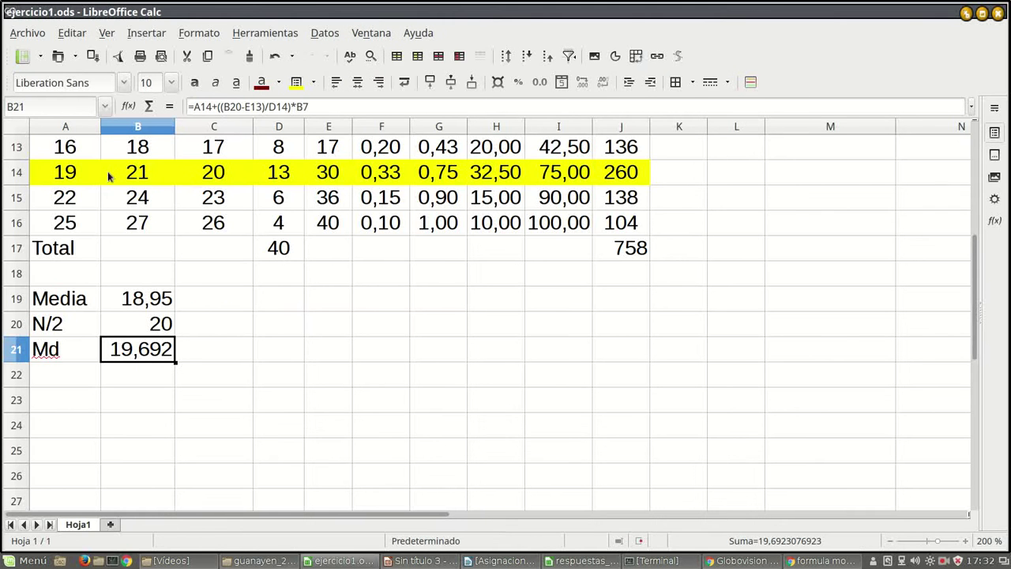
scroll(268, 247, "up", 1)
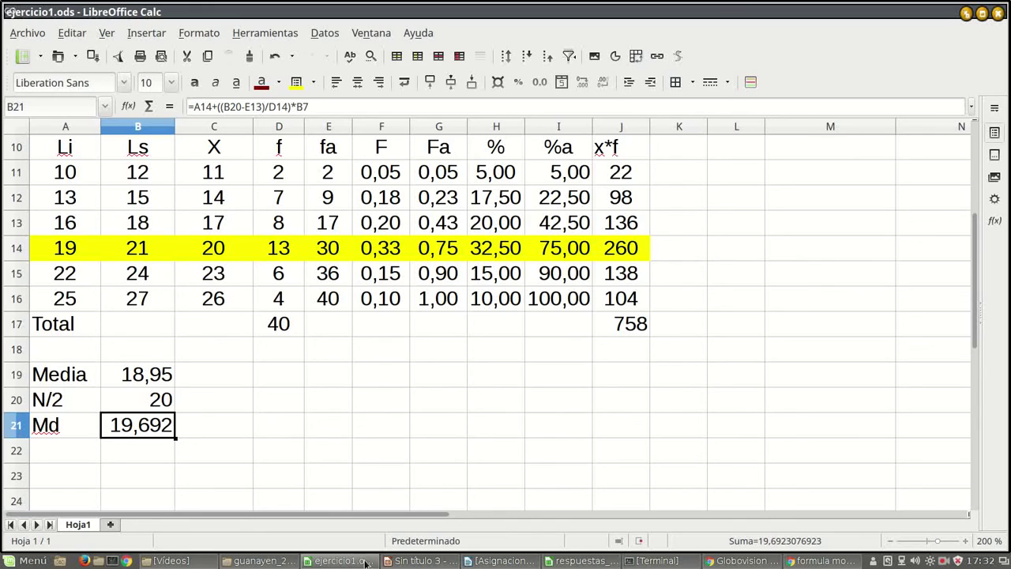
left_click(418, 559)
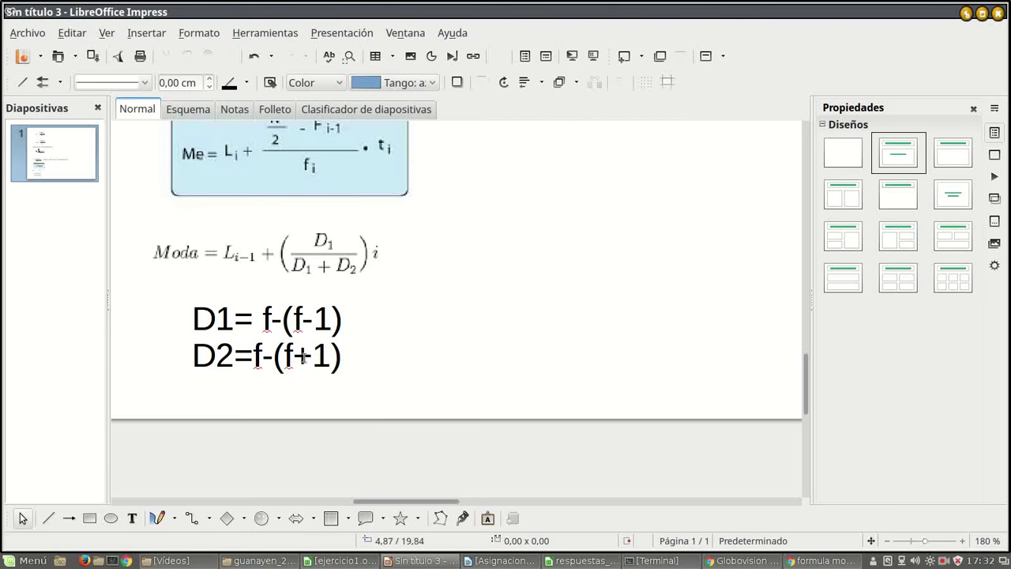
left_click(348, 560)
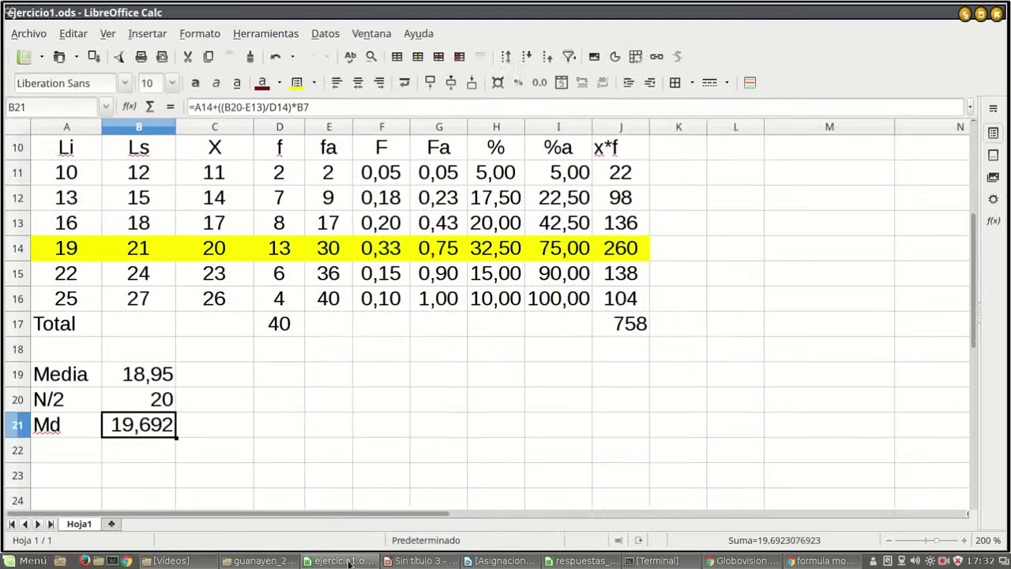
- Add the labels d1 in A22 and d2 in A23, below the Md label
left_click(54, 452)
type("d1")
key("Return")
type("d2")
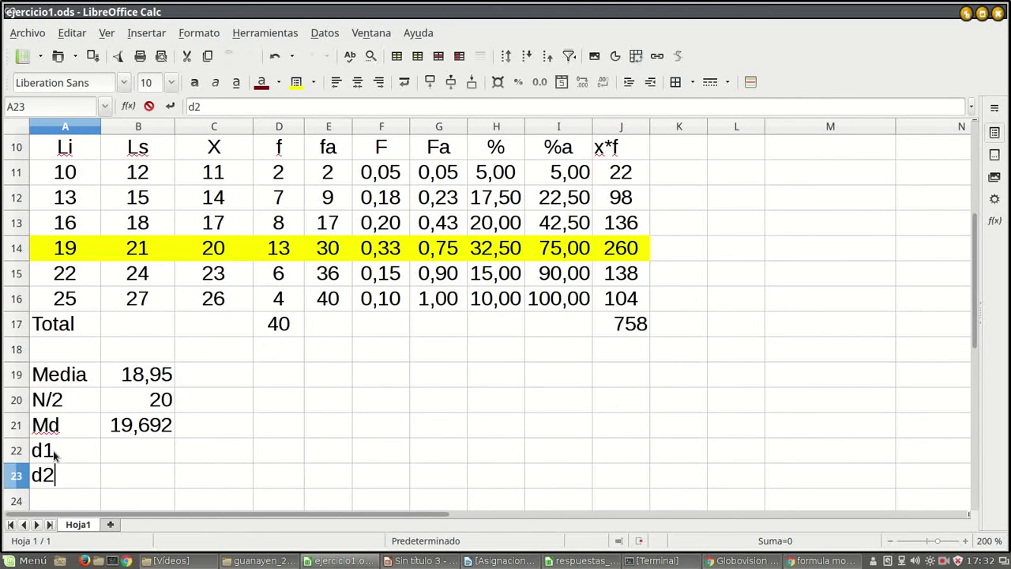
key("Up")
- Calculate d1 in B22 by subtracting the previous class's frequency with the formula =D14-D13
key("Right")
type("=")
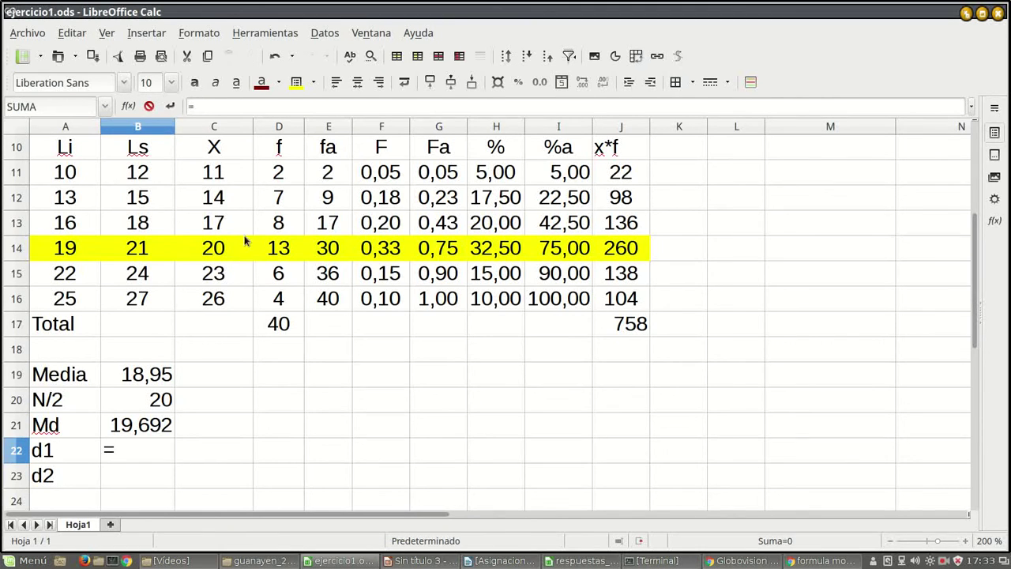
left_click(289, 251)
type("-")
left_click(289, 225)
key("Return")
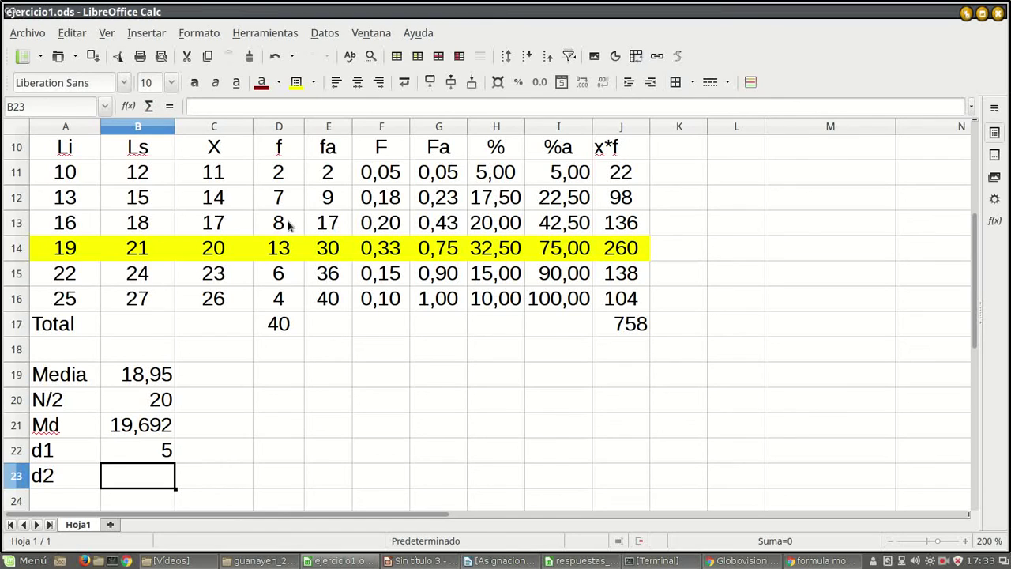
- Calculate d2 in B23 by subtracting the next class's frequency with the formula =D14-D15
type("=")
left_click(288, 249)
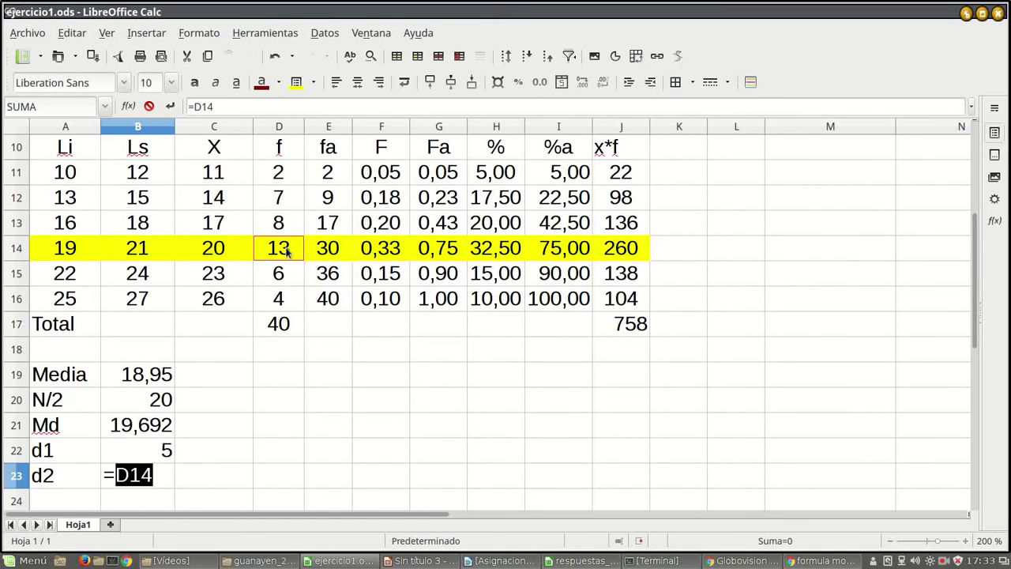
type("-")
left_click(290, 272)
key("Return")
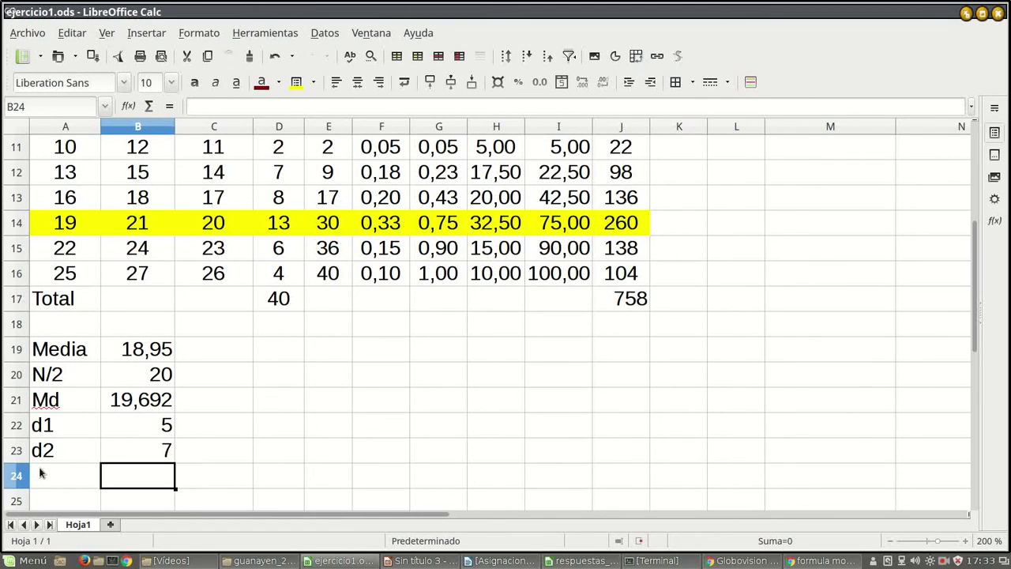
left_click(43, 477)
type("Mo")
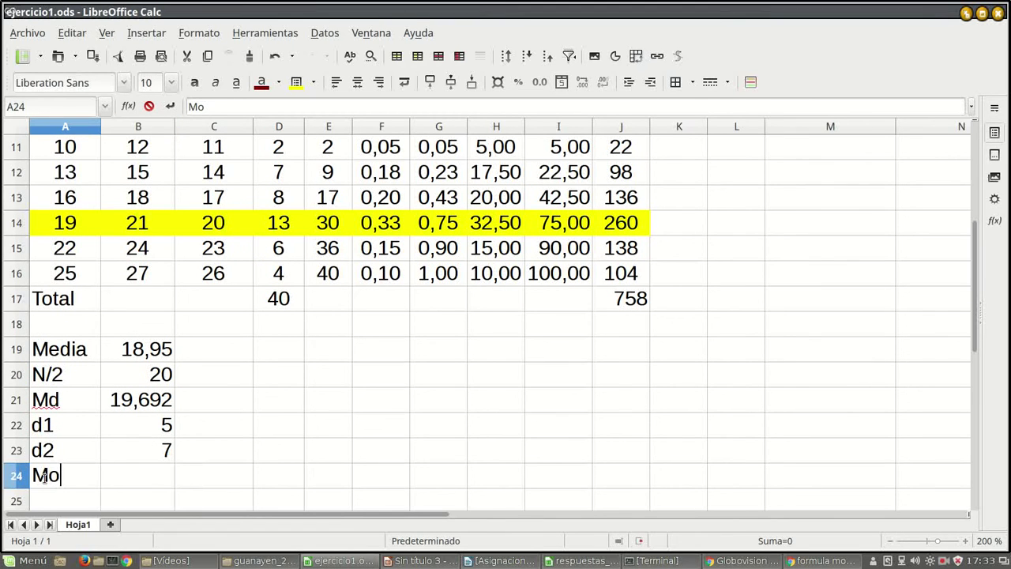
type("=")
scroll(188, 441, "down", 1)
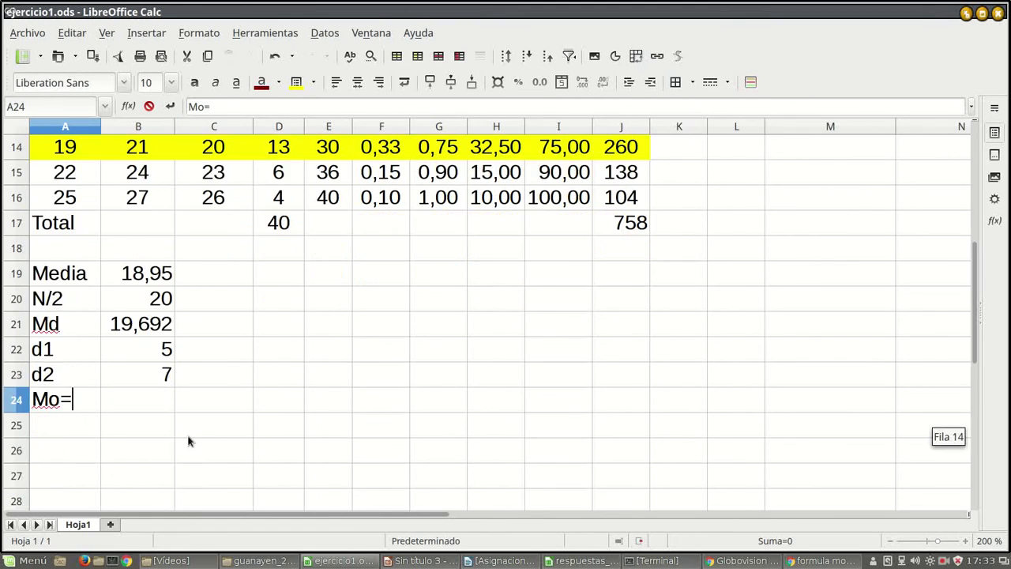
scroll(188, 440, "up", 1)
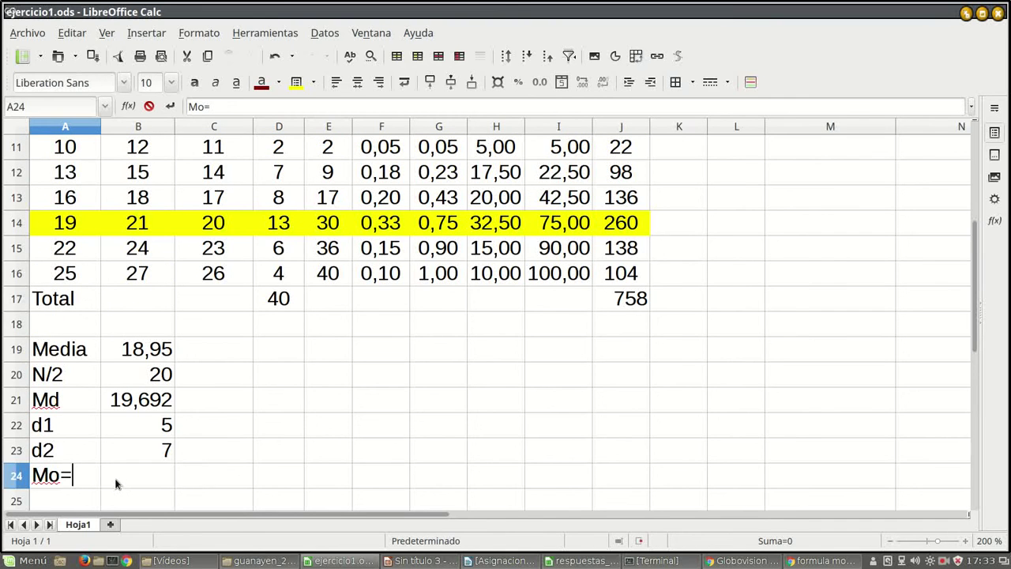
key("BackSpace")
key("BackSpace")
key("BackSpace")
key("Escape")
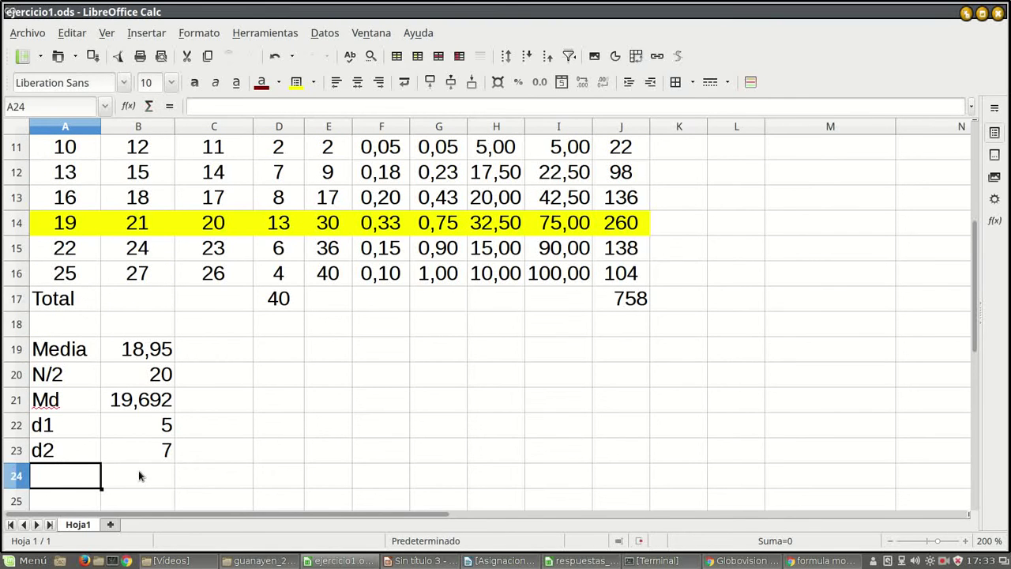
- Add the label Mo in A24, below the d2 label
type("Mop")
key("BackSpace")
key("Tab")
- Calculate the mode in B24 with the formula =A14+(B22/(B22+B23))*B7
type("=")
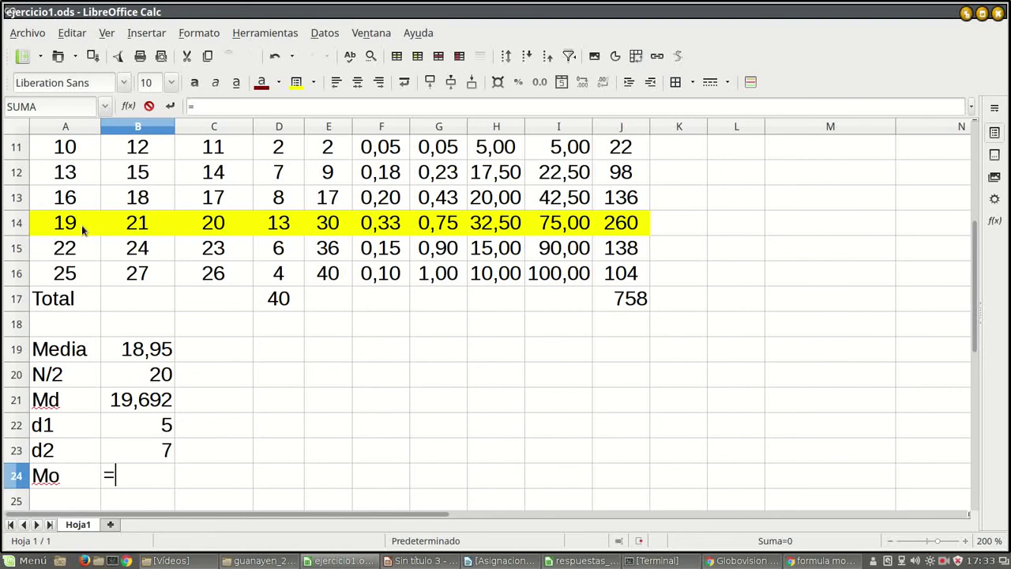
left_click(73, 224)
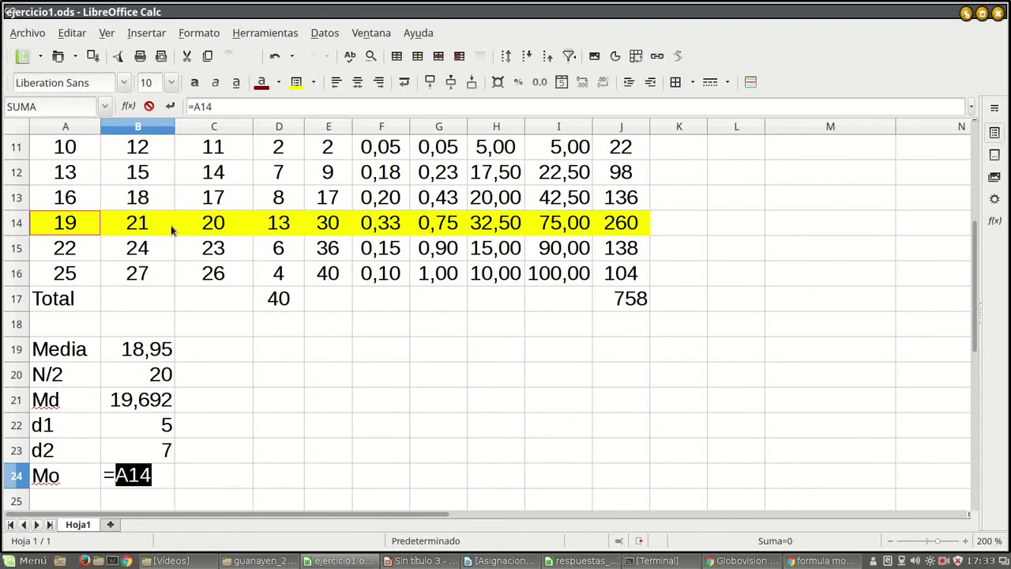
type("+")
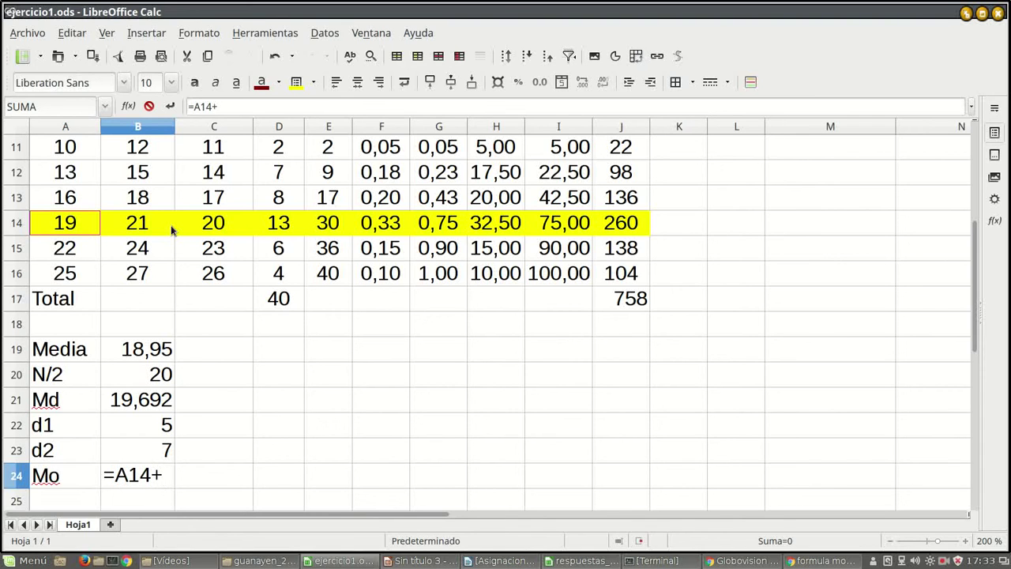
type("(")
left_click(163, 431)
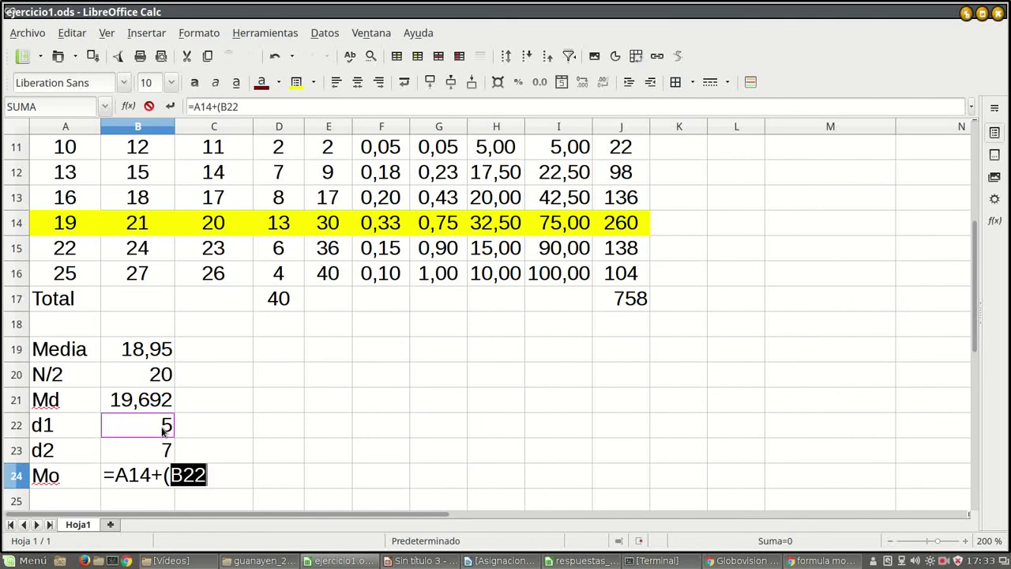
type("/(")
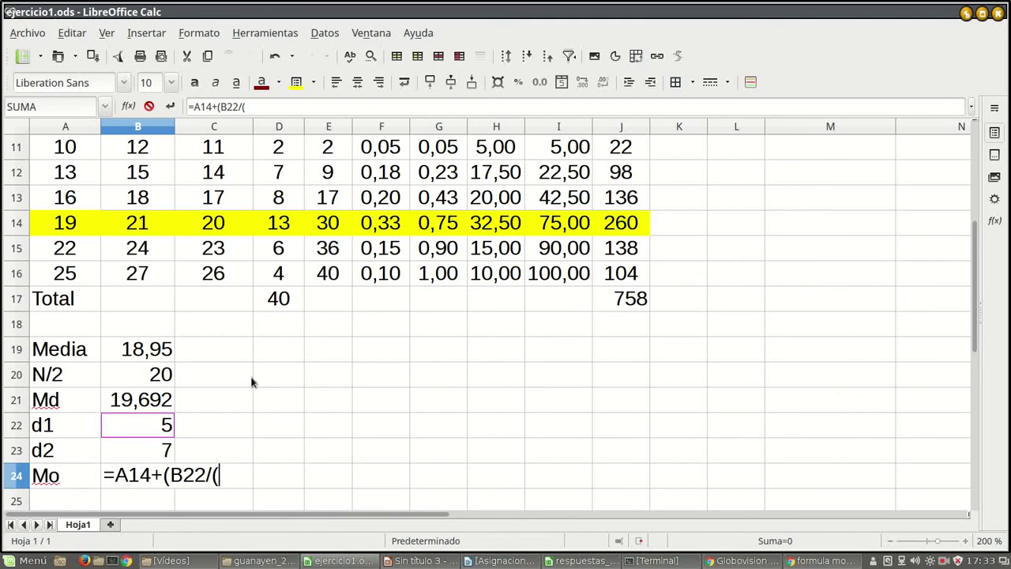
left_click(143, 422)
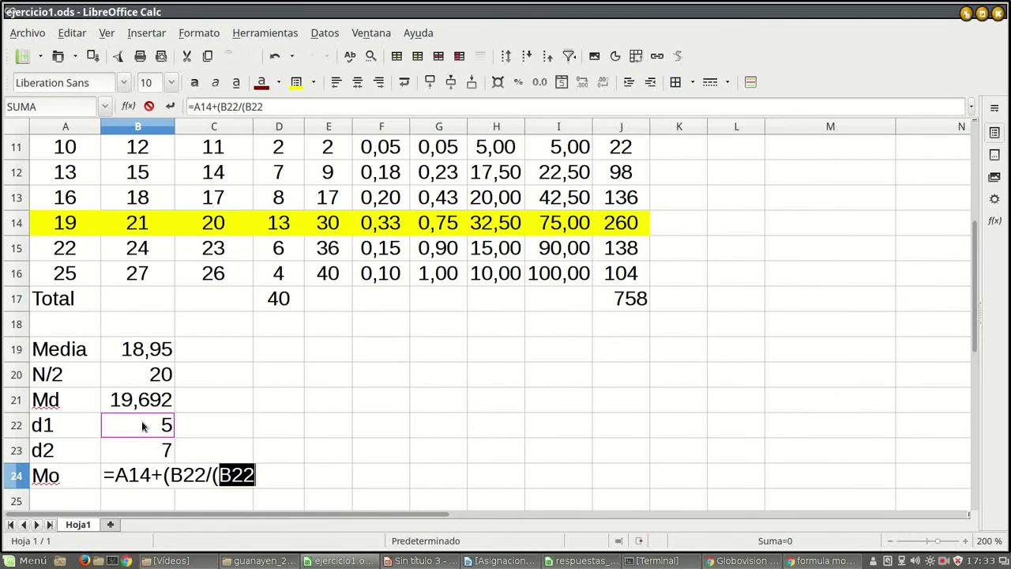
type("+")
left_click(147, 456)
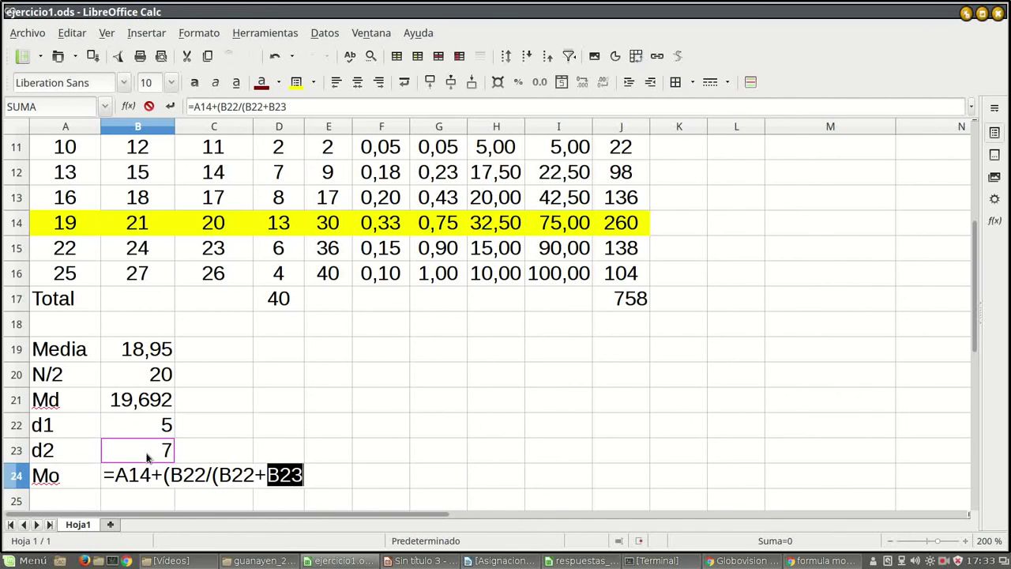
type("))")
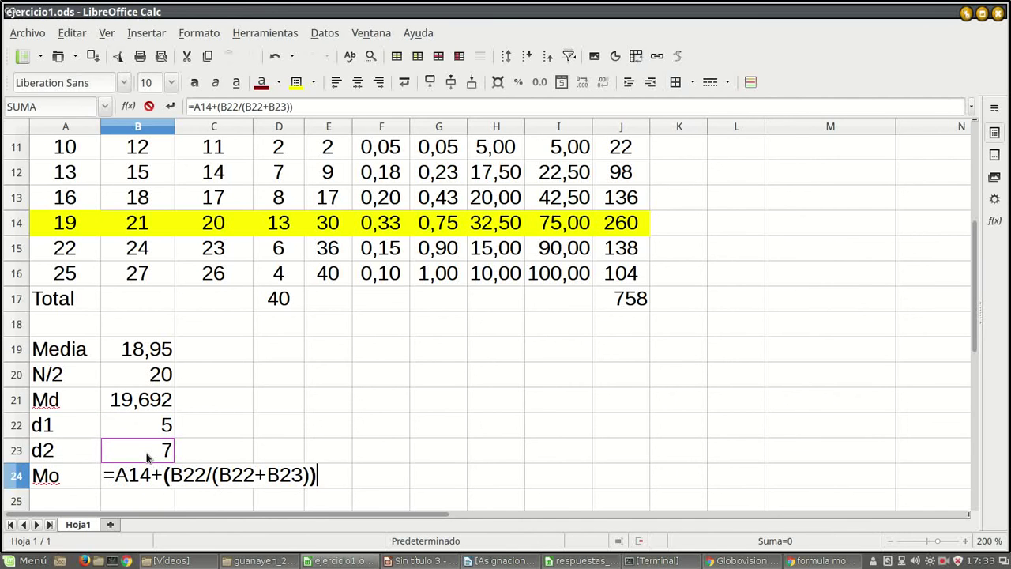
type("*")
scroll(240, 301, "up", 2)
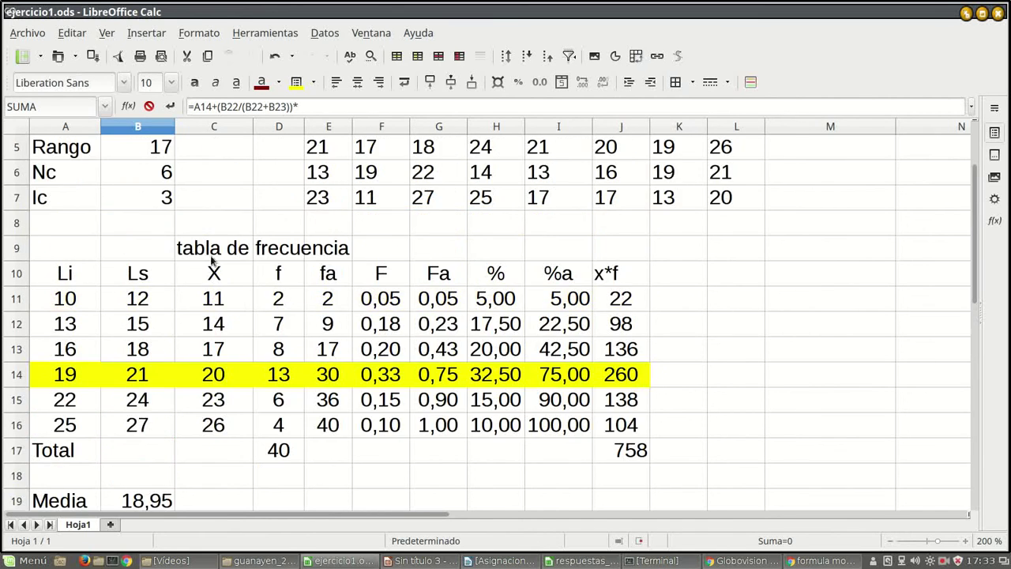
left_click(142, 196)
scroll(239, 245, "down", 3)
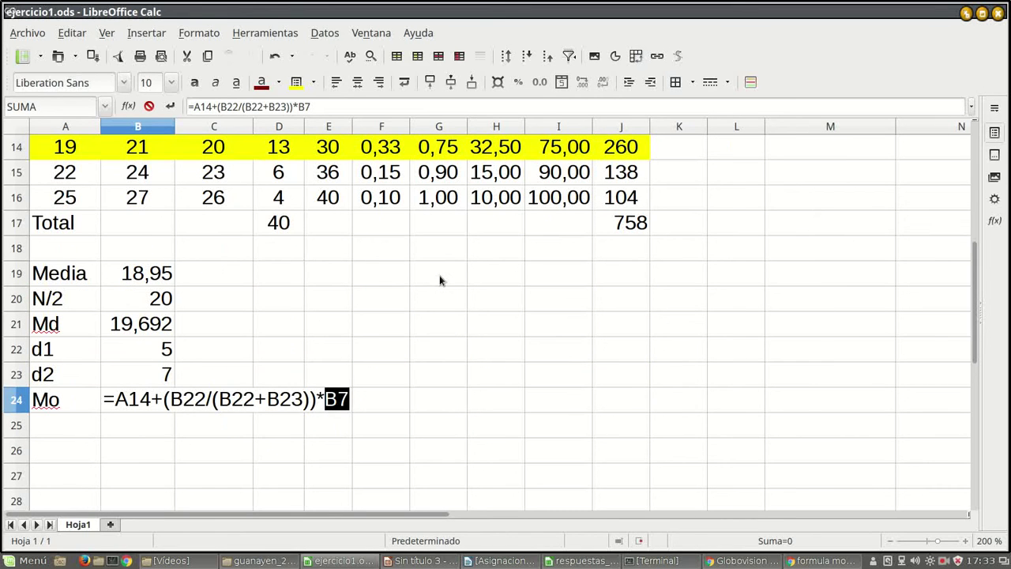
key("Return")
scroll(341, 399, "up", 1)
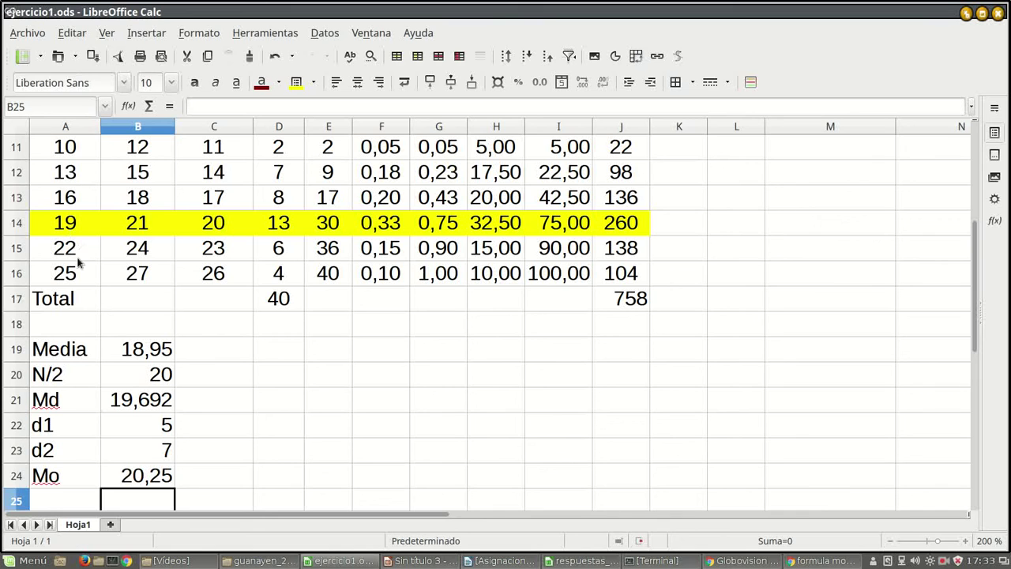
- Colour the mean, median and mode values in B19, B21 and B24 dark red, and save the spreadsheet
left_click(133, 344)
left_click(263, 85)
left_click(283, 407)
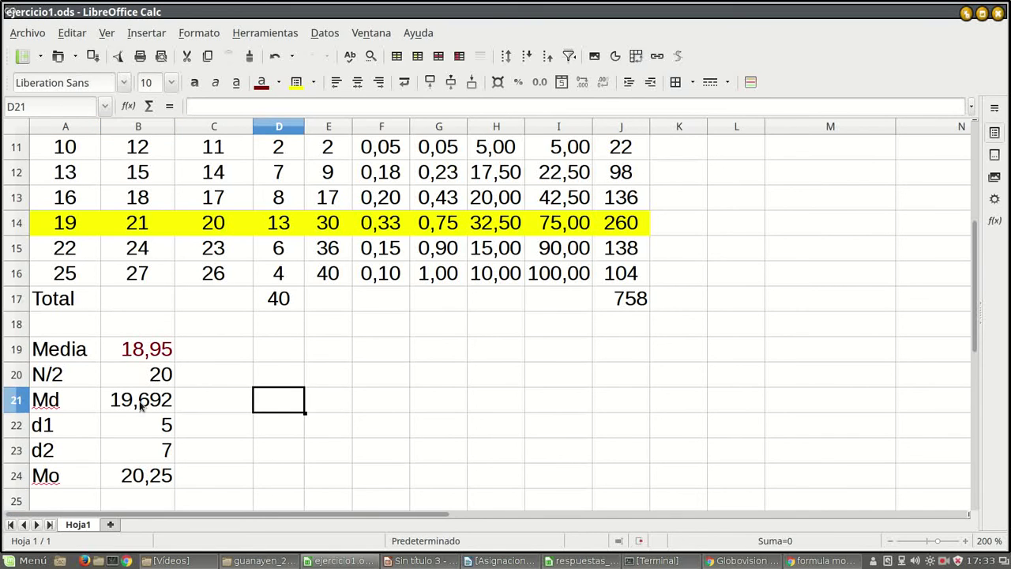
left_click(141, 404)
left_click(257, 85)
left_click(262, 82)
left_click(254, 410)
left_click(29, 35)
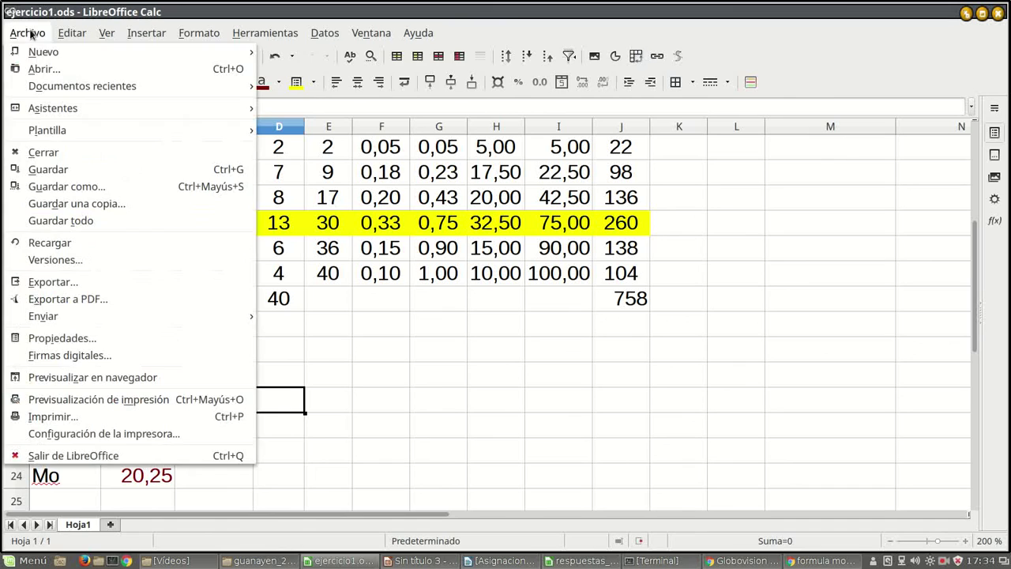
left_click(73, 167)
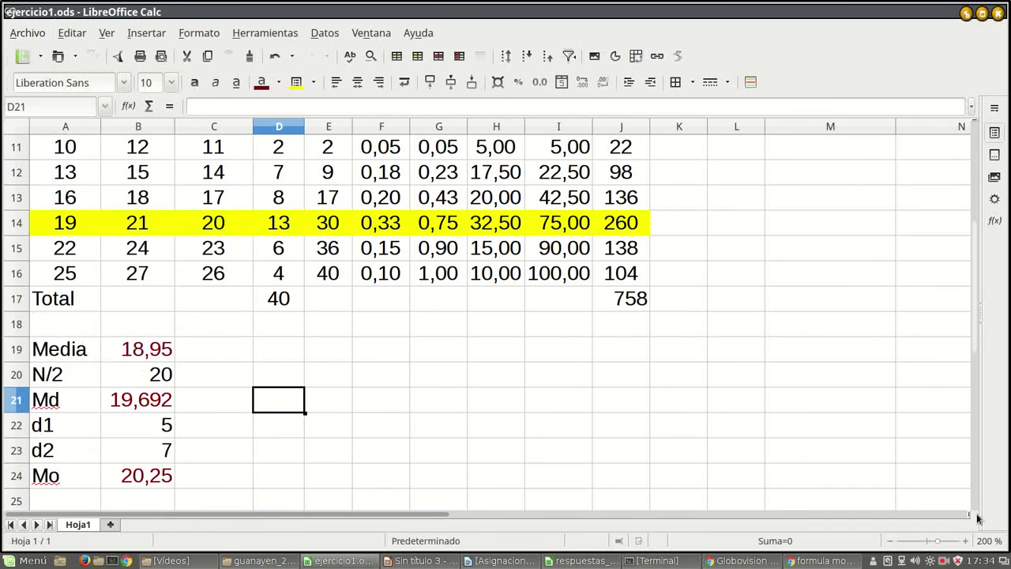
left_click(943, 562)
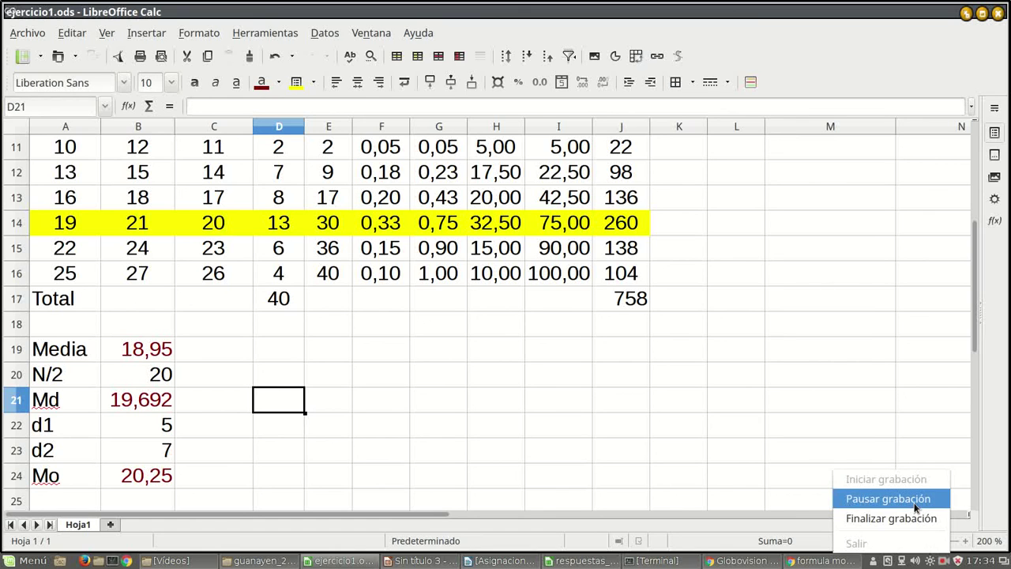